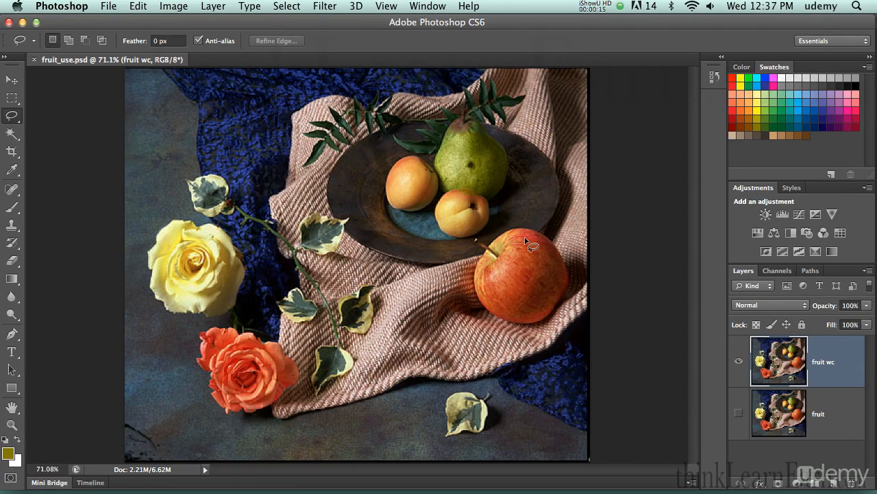
Lasso an area inside the orange rose and grow the selection to the rest of the bloom.
key(super+alt+8)
key(super+alt+8)
key(super+alt+8)
key(super+alt+8)
mouse_move(260, 369)
mouse_down()
mouse_move(274, 393)
mouse_move(259, 359)
mouse_move(223, 348)
mouse_move(243, 397)
mouse_move(275, 394)
mouse_move(281, 381)
mouse_up()
click(287, 7)
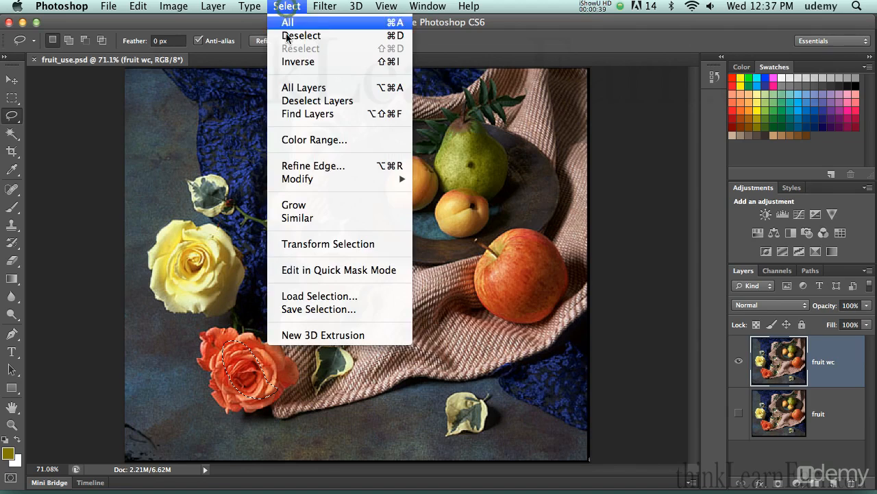
click(294, 205)
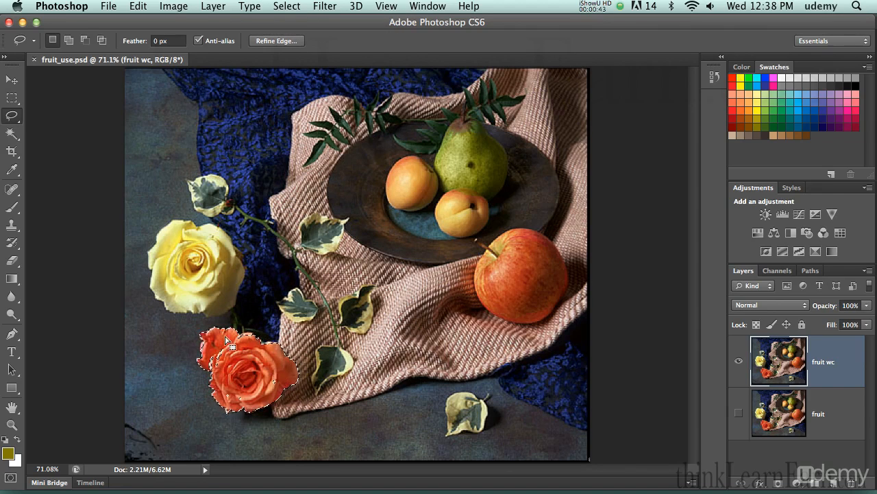
Lasso an area inside the red apple, try Grow on the selection, and deselect it.
click(502, 282)
mouse_move(526, 237)
mouse_down()
mouse_move(488, 291)
mouse_move(486, 310)
mouse_move(504, 312)
mouse_move(522, 299)
mouse_move(540, 273)
mouse_move(541, 239)
mouse_move(551, 251)
mouse_move(538, 295)
mouse_move(519, 308)
mouse_move(497, 309)
mouse_move(491, 290)
mouse_move(506, 257)
mouse_move(552, 252)
mouse_up()
click(281, 7)
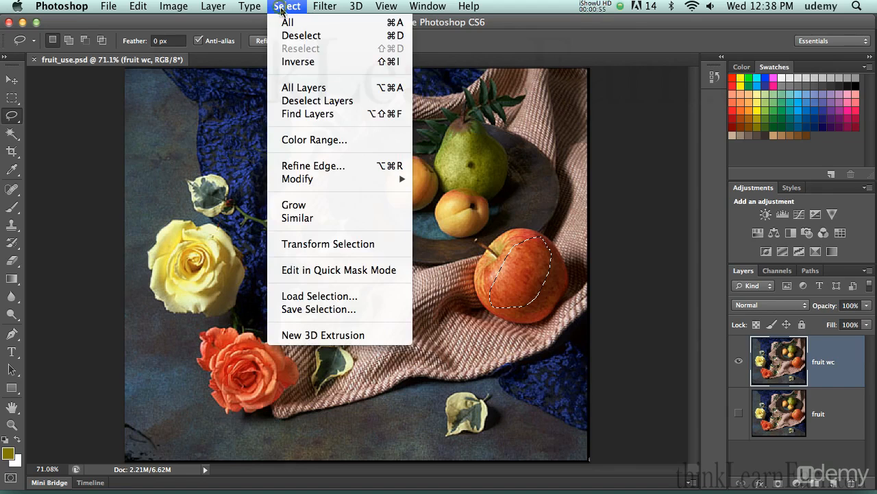
click(295, 204)
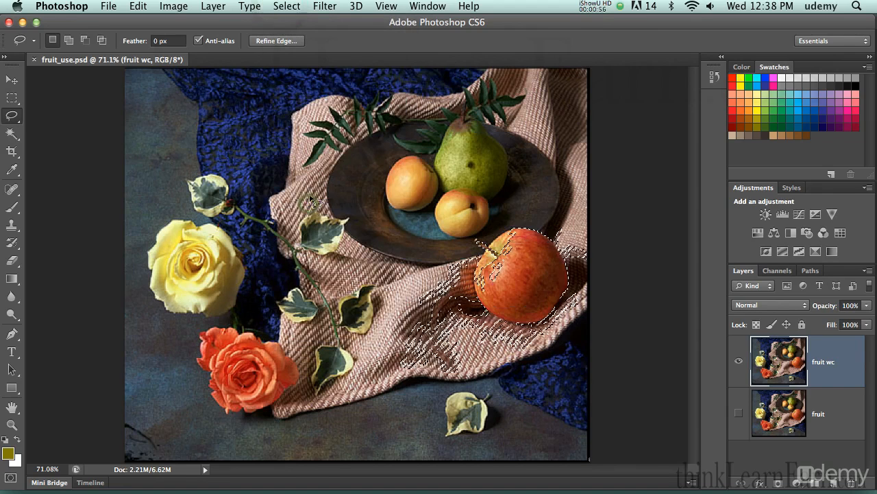
click(508, 287)
Activate the Magic Wand tool and set its tolerance to 25.
click(11, 133)
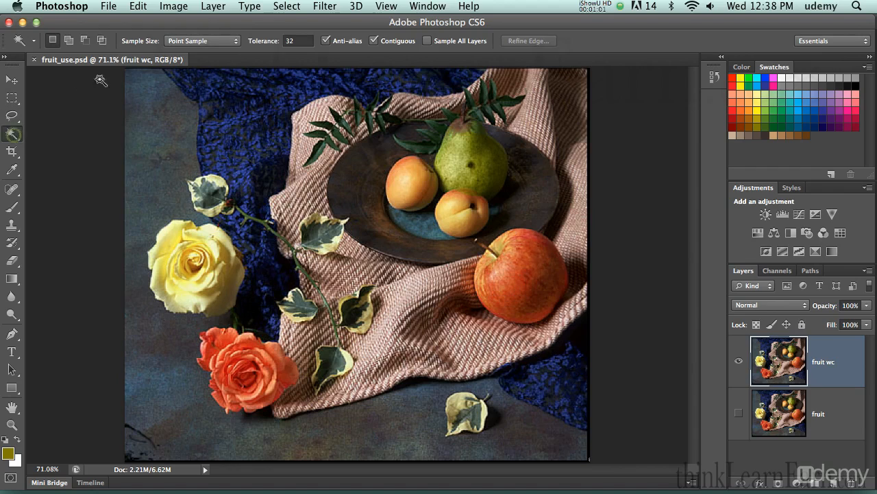
click(256, 45)
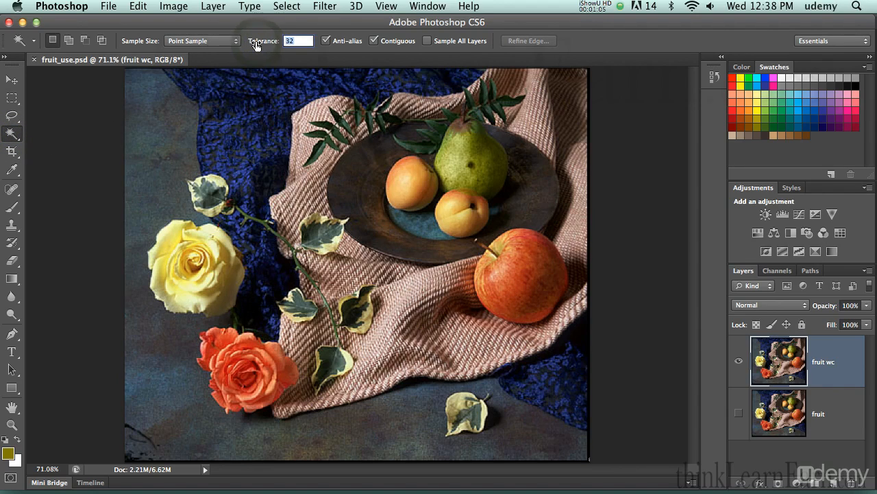
text(3)
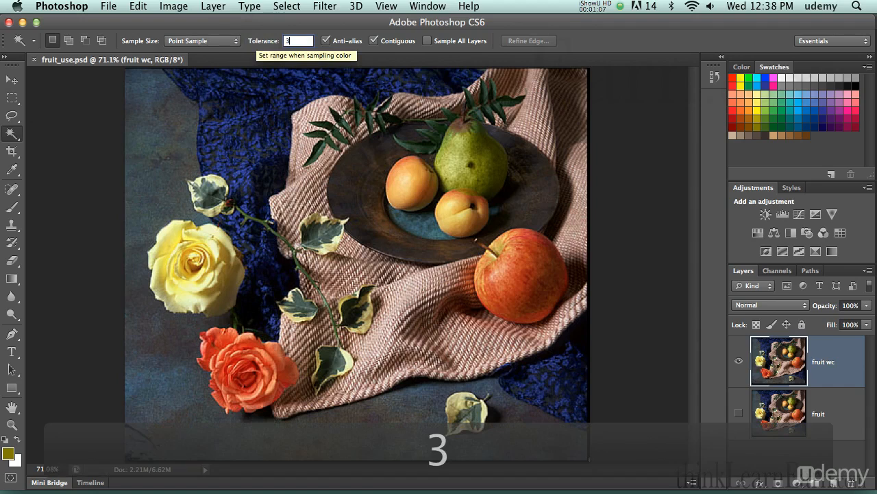
text(5)
key(BackSpace)
key(BackSpace)
text(25)
key(Return)
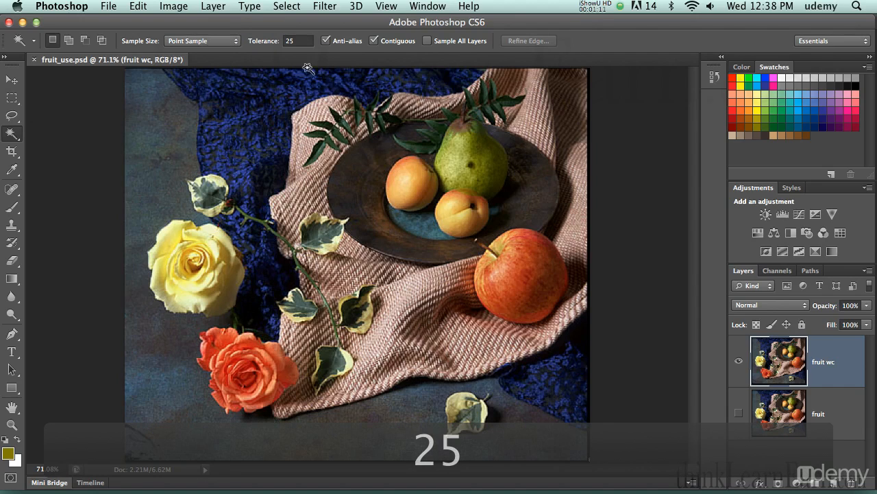
Select a patch of the red apple with the Magic Wand, add two neighbouring patches, and deselect everything.
click(515, 273)
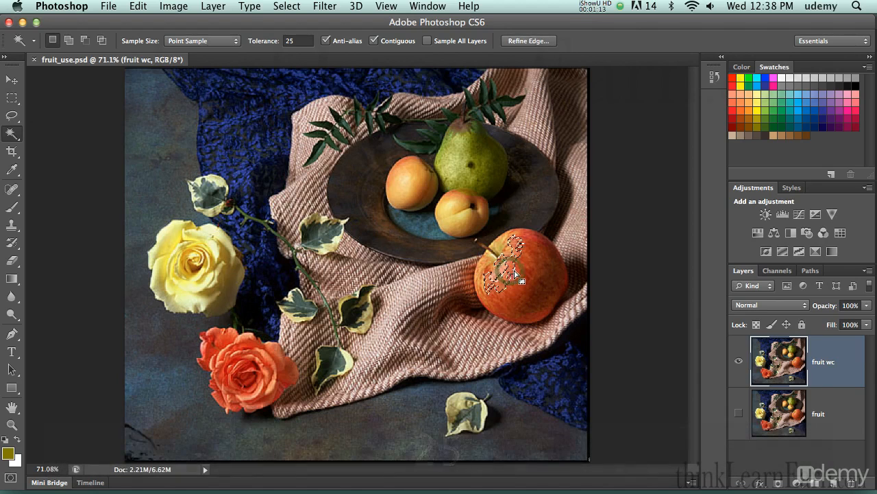
shift+click(528, 275)
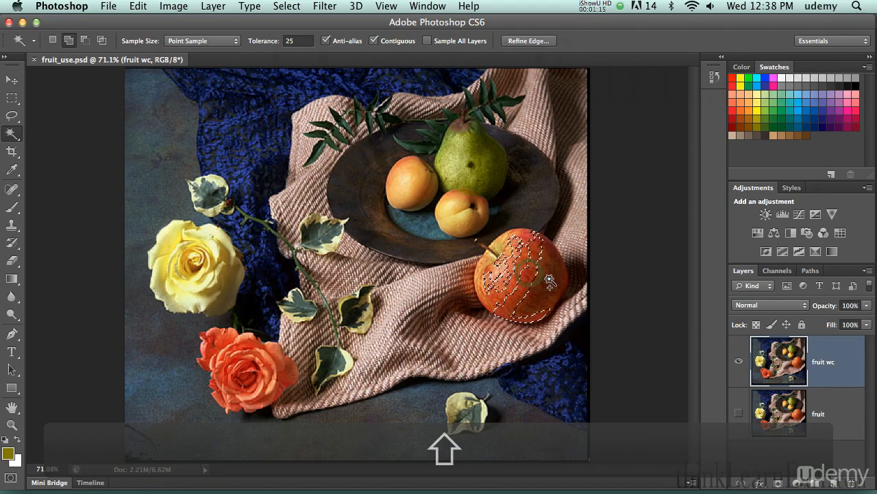
shift+click(550, 281)
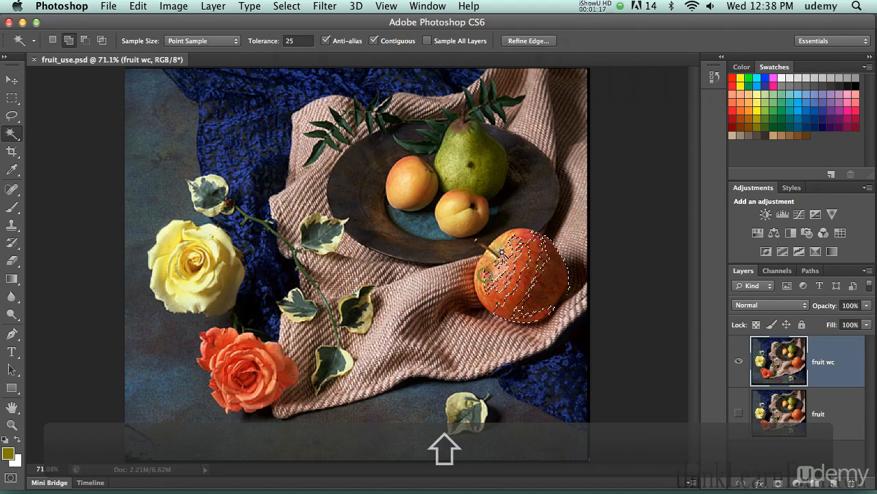
key(super+d)
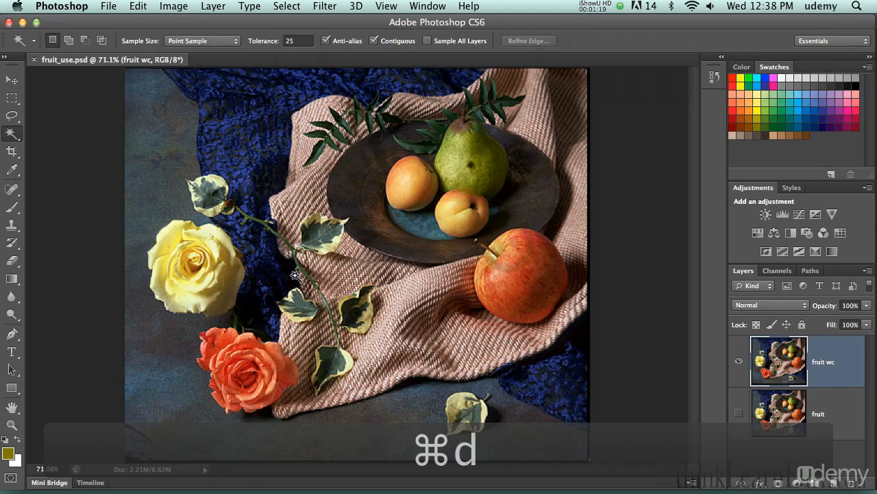
Set the Magic Wand tolerance to 12 and grow a lasso selection made inside the orange rose.
click(267, 44)
text(12)
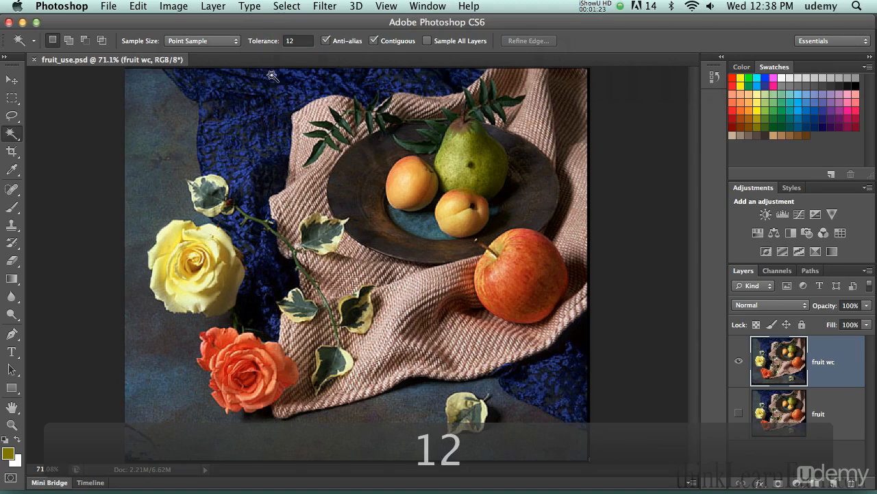
text(l)
mouse_move(249, 350)
mouse_down()
mouse_move(220, 336)
mouse_move(210, 370)
mouse_move(243, 405)
mouse_move(276, 388)
mouse_up()
click(286, 6)
click(293, 207)
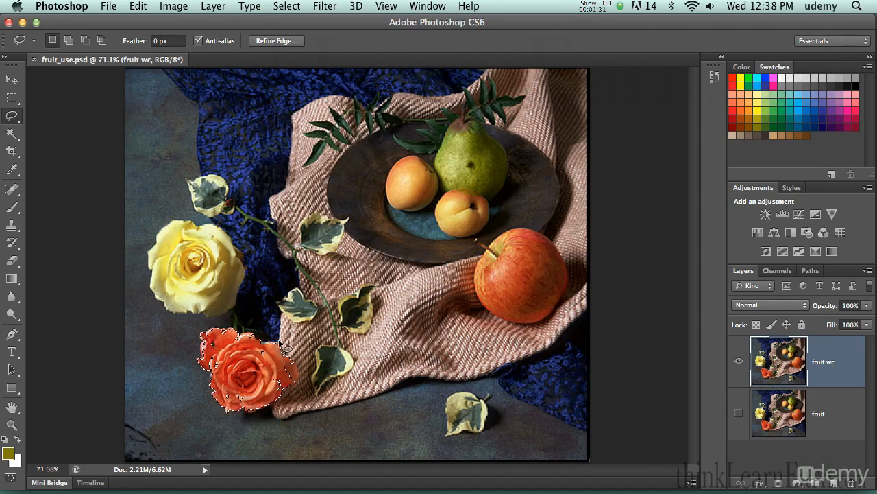
Lasso the apple, replace it with a lasso selection inside the pear, try Grow on it, and deselect.
mouse_move(521, 242)
mouse_down()
mouse_move(489, 307)
mouse_move(514, 310)
mouse_move(540, 292)
mouse_move(551, 266)
mouse_move(548, 245)
mouse_move(509, 237)
mouse_up()
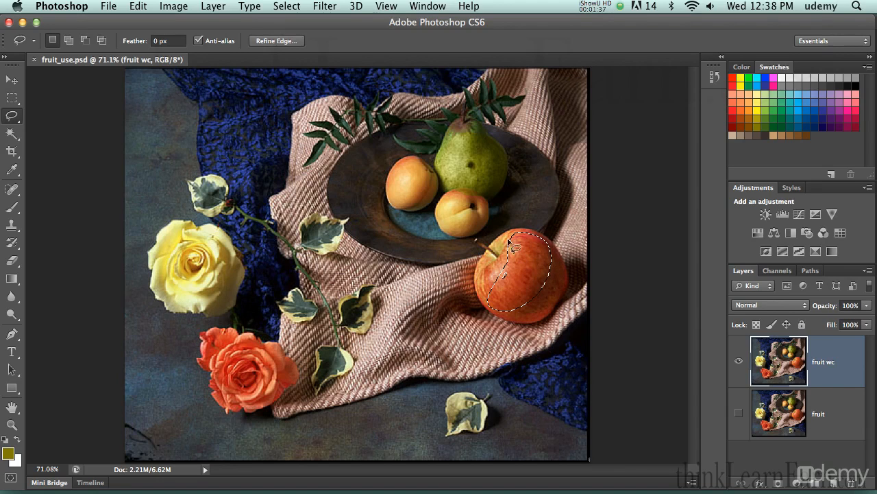
mouse_move(458, 137)
mouse_down()
mouse_move(463, 185)
mouse_move(476, 192)
mouse_move(492, 178)
mouse_move(460, 137)
mouse_up()
click(287, 7)
click(302, 206)
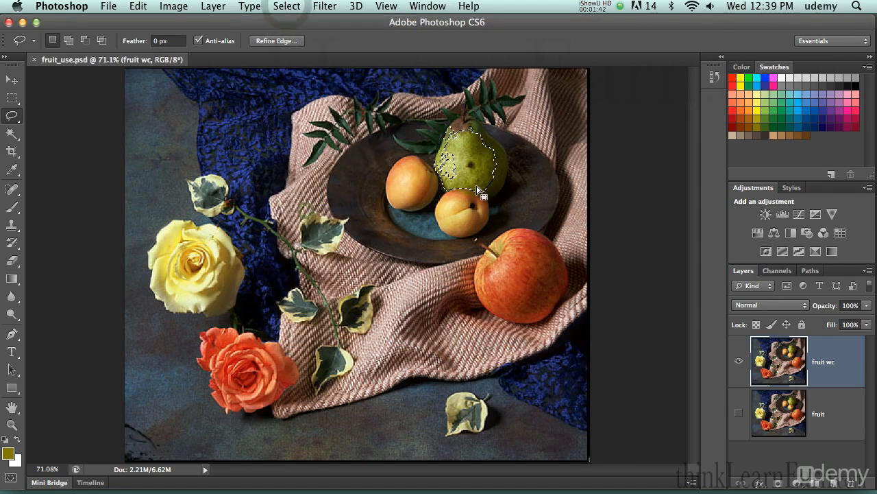
click(506, 167)
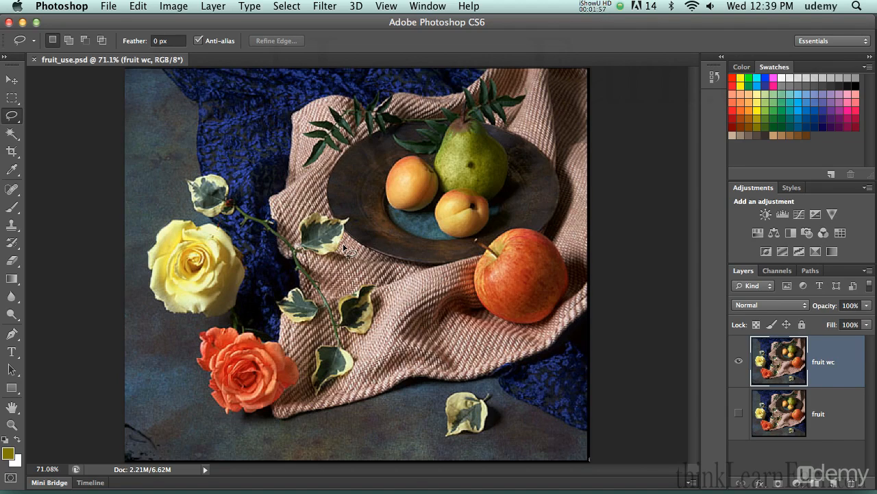
Save the document as a new Photoshop file named fruit_useV2.psd.
key(super+shift+s)
key(Right)
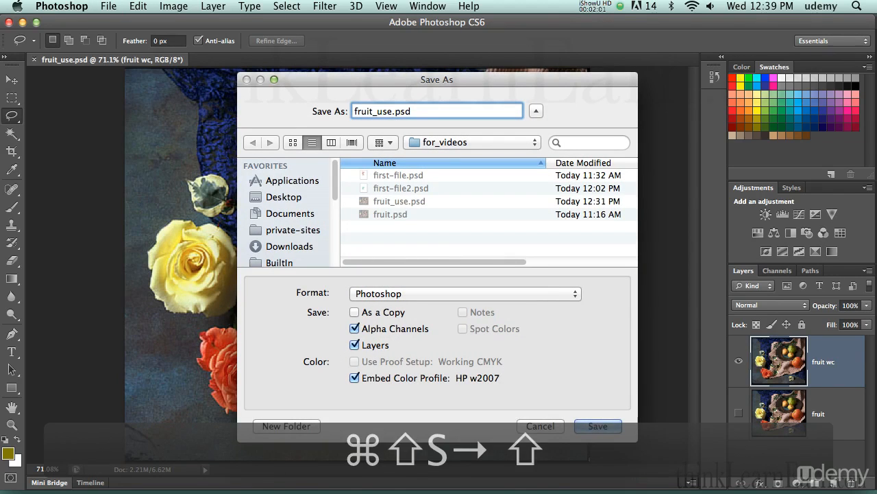
text(V2)
key(Return)
click(571, 194)
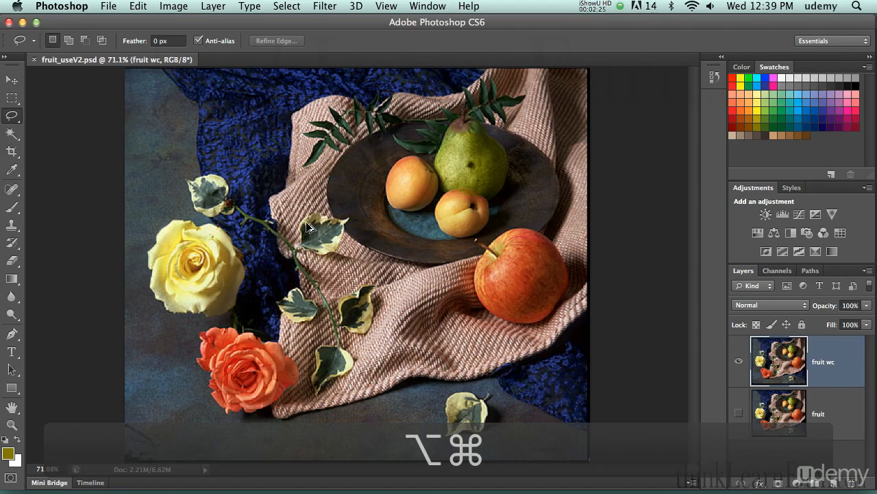
Load the saved orange rose selection and copy it from the fruit wc layer onto a new layer.
key(alt+super+7)
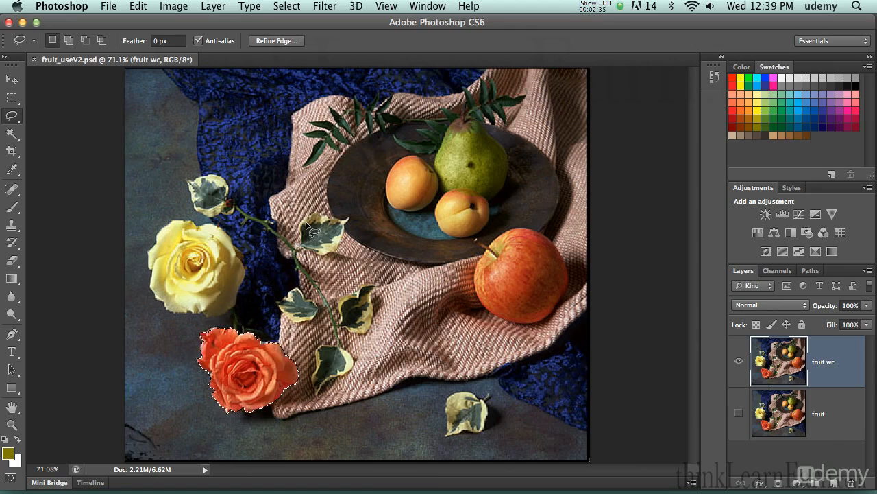
key(super)
key(super+j)
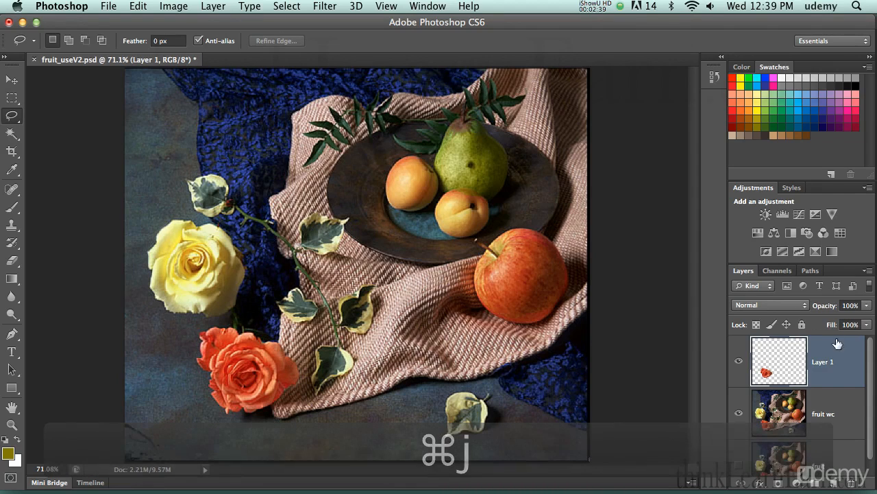
Rename the new layer "orange rose".
double_click(820, 361)
text(or)
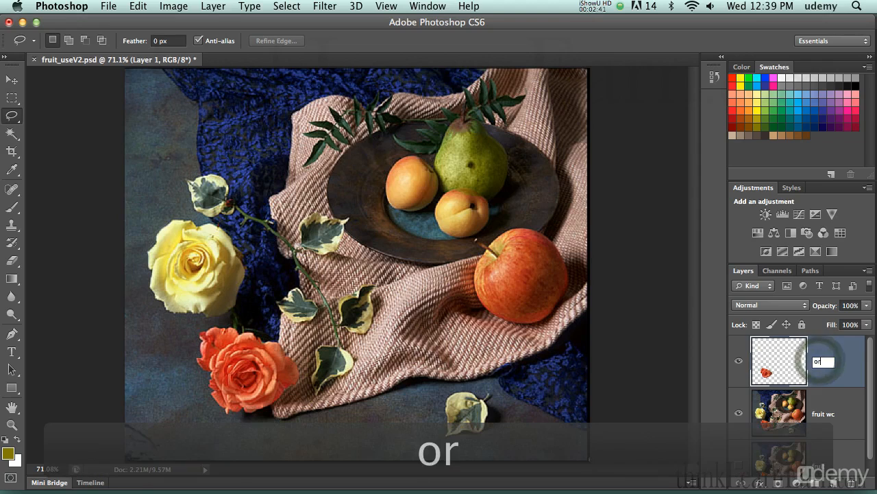
text(ange)
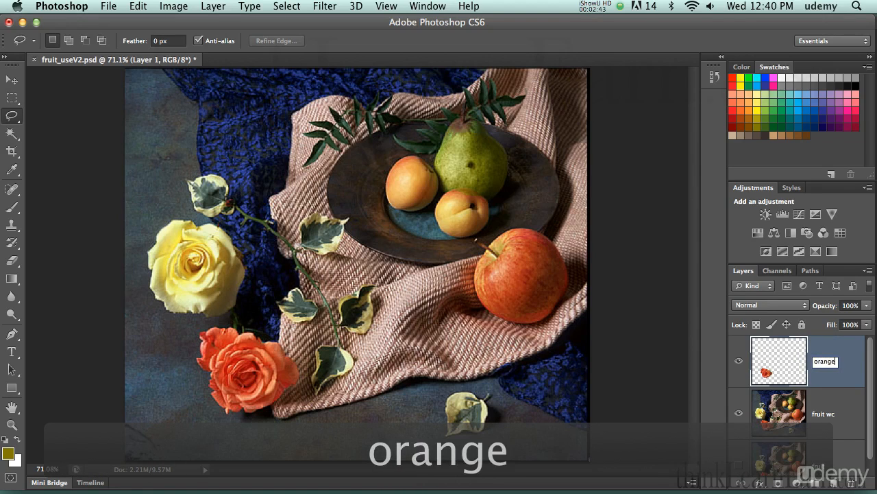
text( rose)
key(Return)
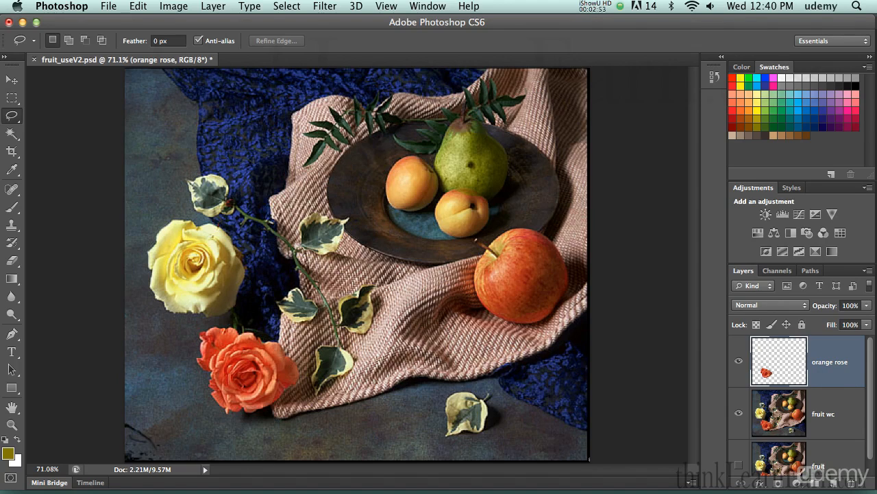
Activate the Move tool and make the fruit wc layer active by picking the image just outside the orange rose.
key(v)
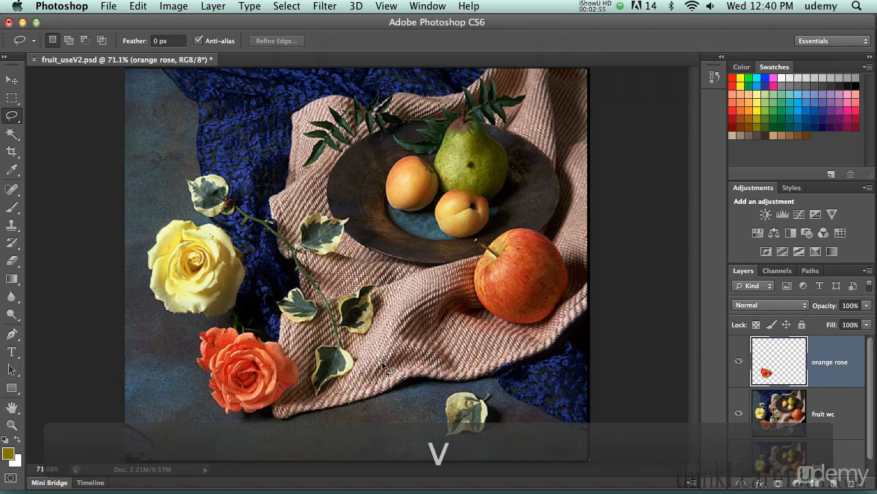
key(super)
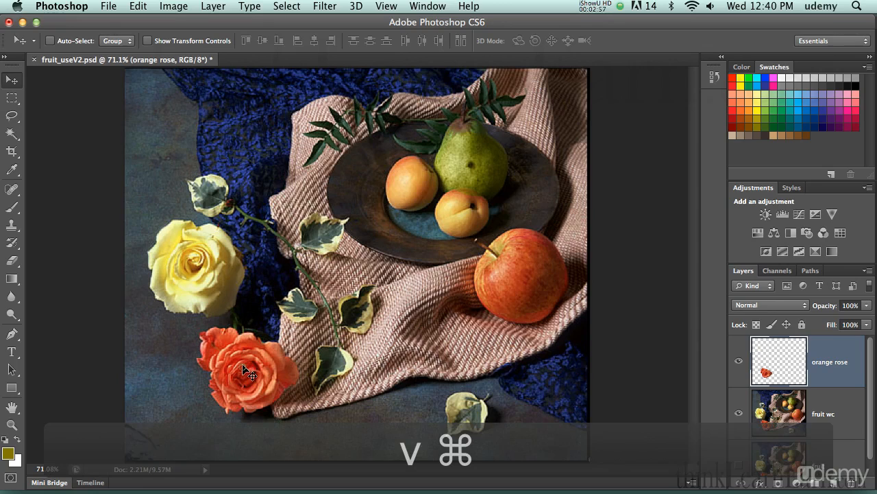
super+click(277, 420)
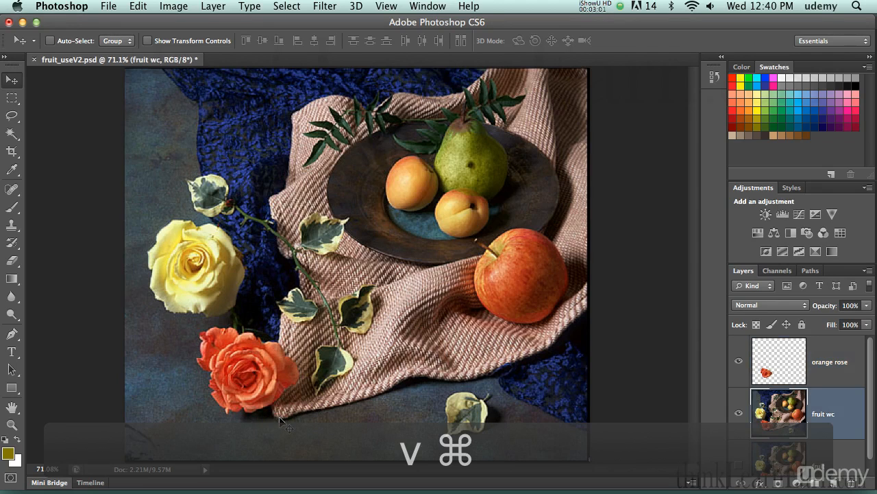
Load the saved rose selection, try cutting it from the fruit wc layer to a new layer, and undo the cut.
key(super)
key(alt)
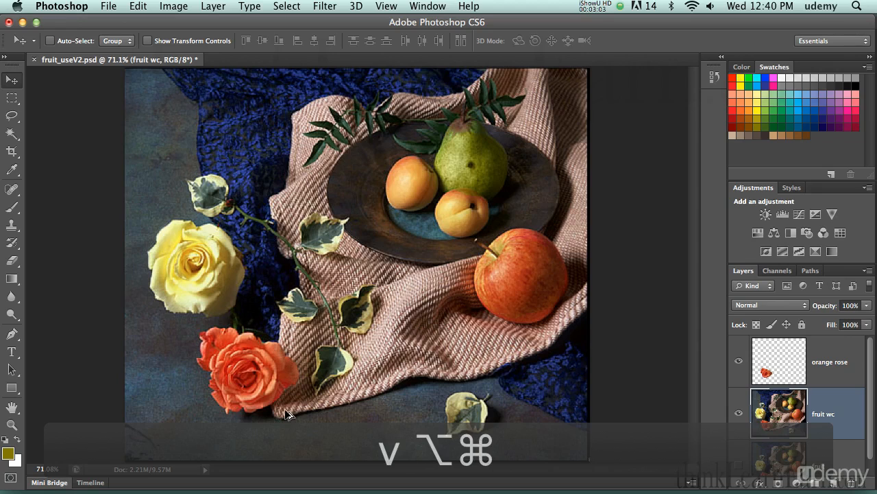
key(super+alt+7)
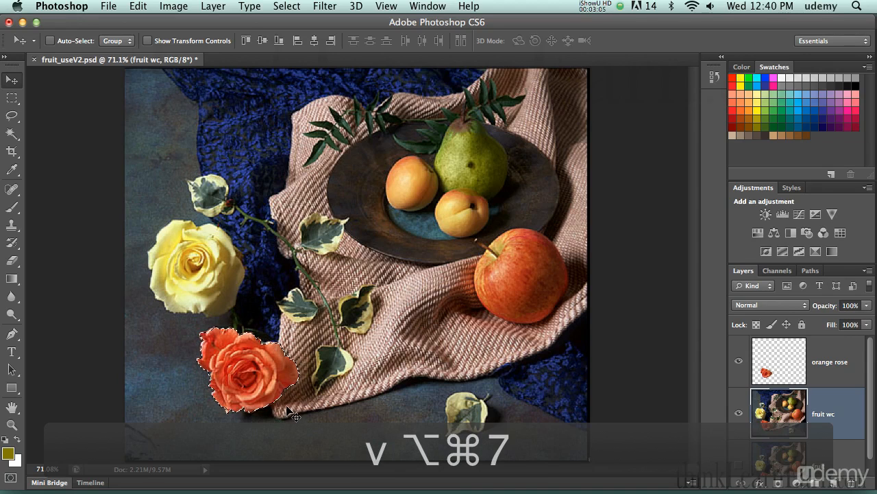
key(super)
key(shift)
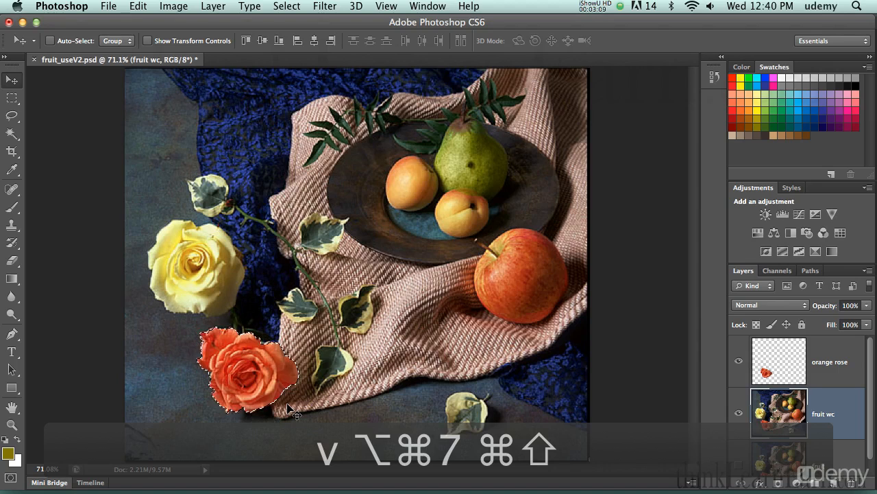
key(super+shift+j)
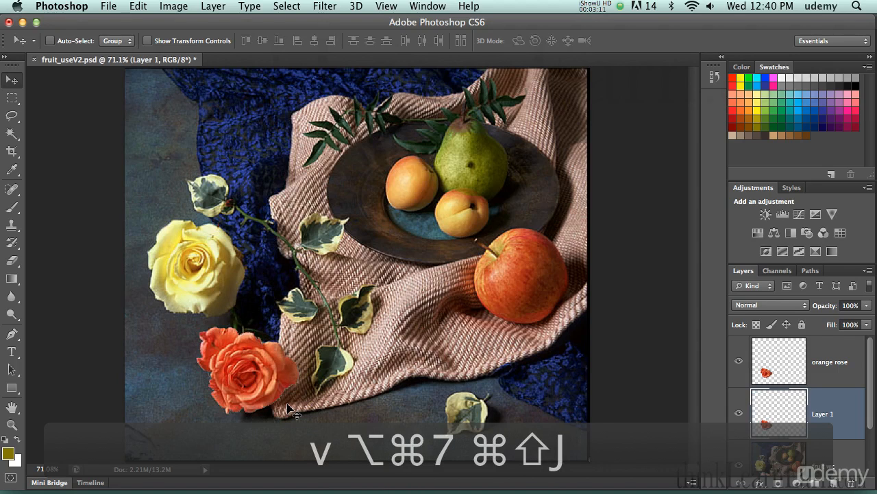
scroll(851, 458, down, 2)
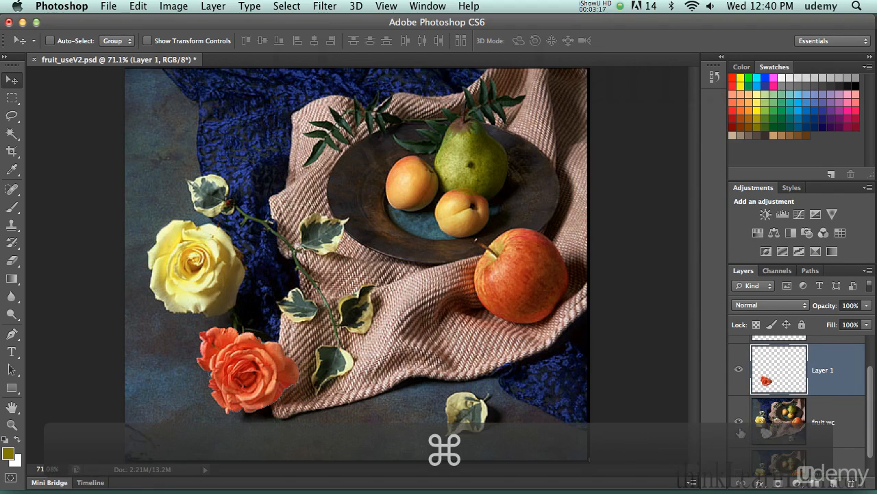
key(super+z)
Save the document, clear the selection, and move the orange rose copy up so it overlaps the yellow rose's upper edge.
key(super+s)
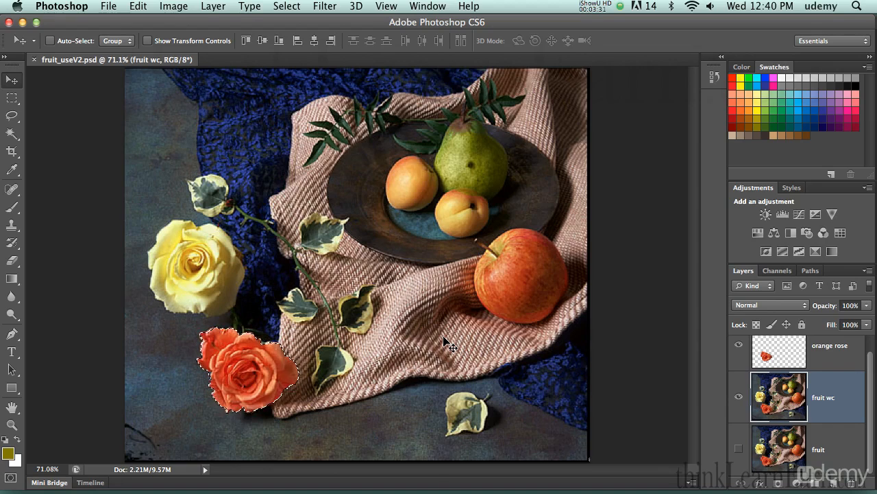
key(super+d)
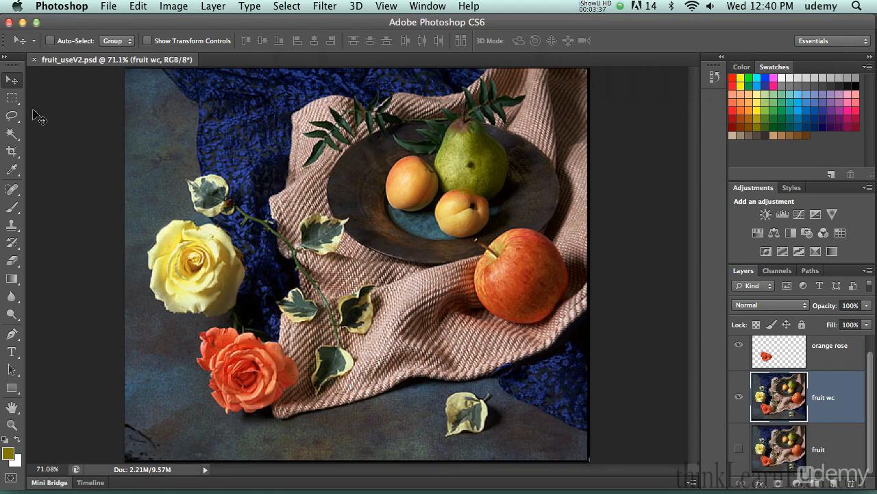
key(super)
drag(260, 379, 230, 200)
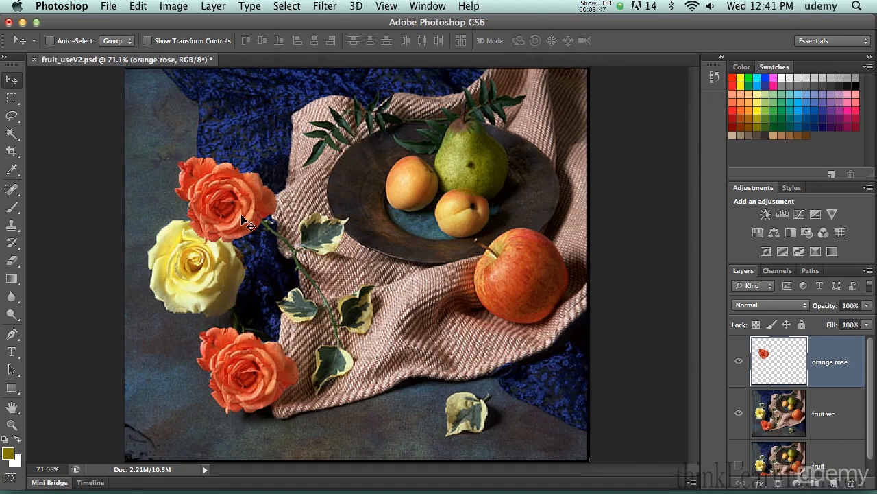
Try duplicating the orange rose three times across the ivy leaves and stripy cloth, and undo the copies.
key(alt)
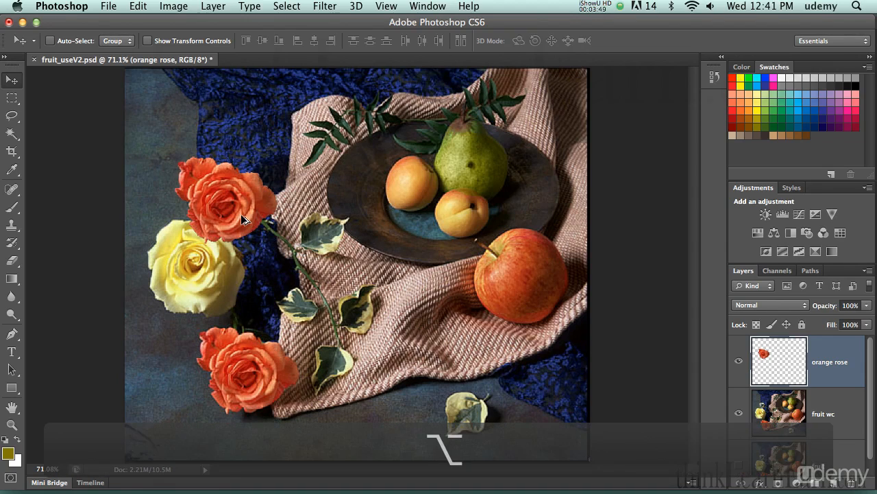
drag(240, 213, 345, 364)
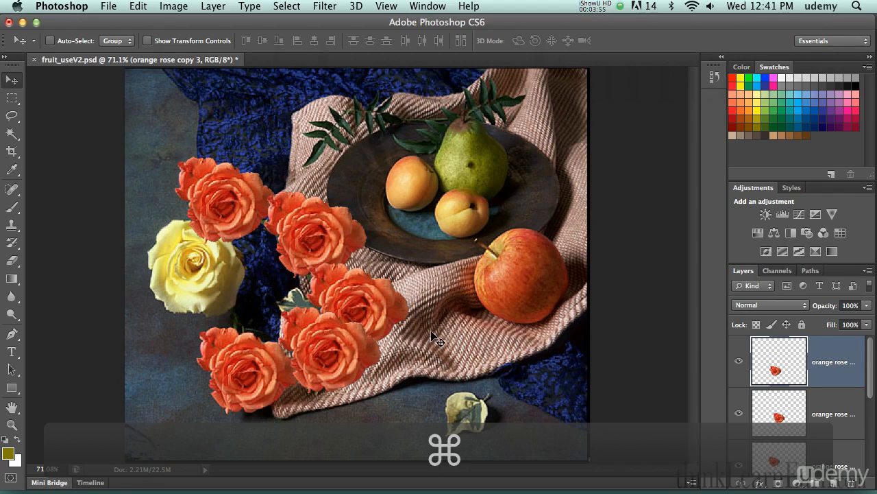
key(alt+super+z)
key(alt+super+z)
key(alt+super+z)
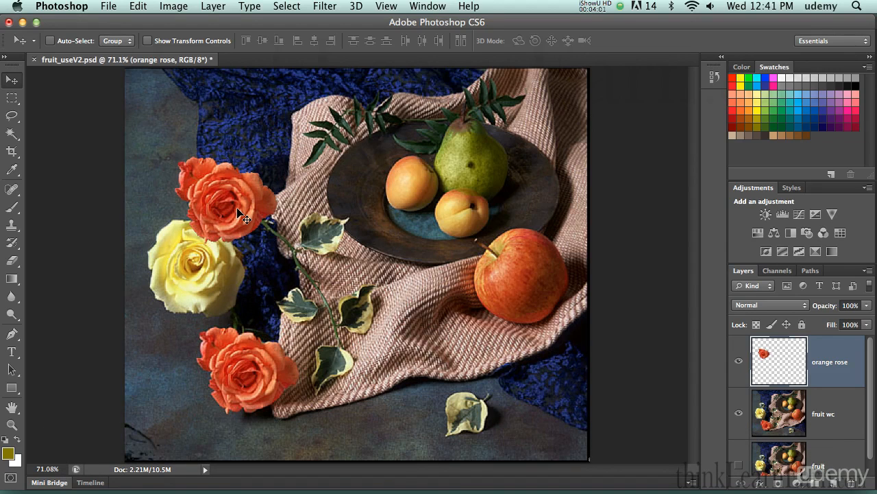
Scale the orange rose copy down to about 69% and shift it slightly so it sits at the end of the ivy stem.
key(super+t)
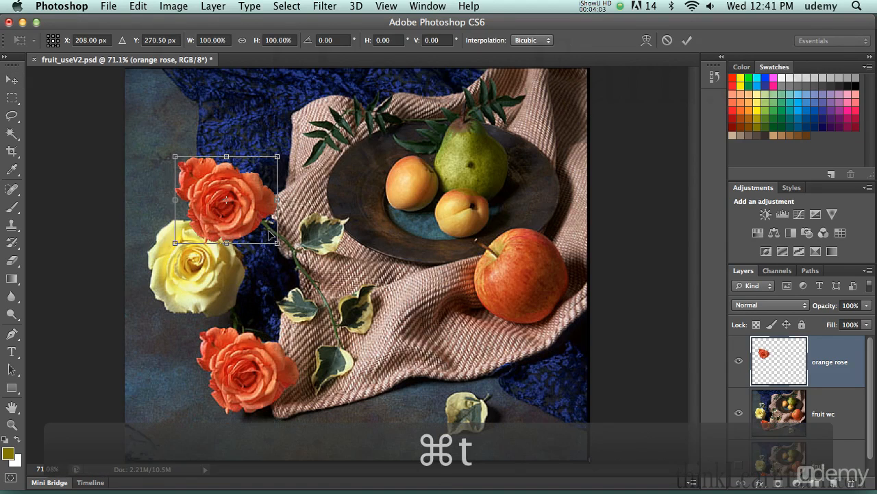
drag(278, 246, 246, 219)
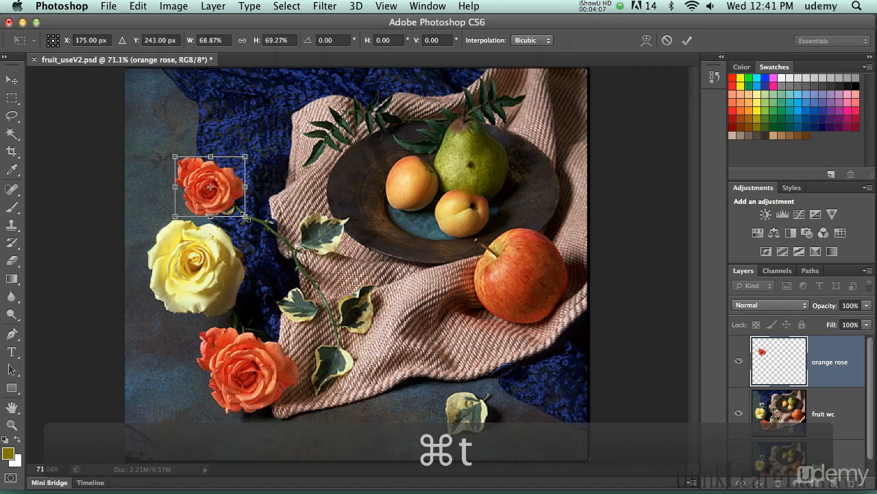
key(Return)
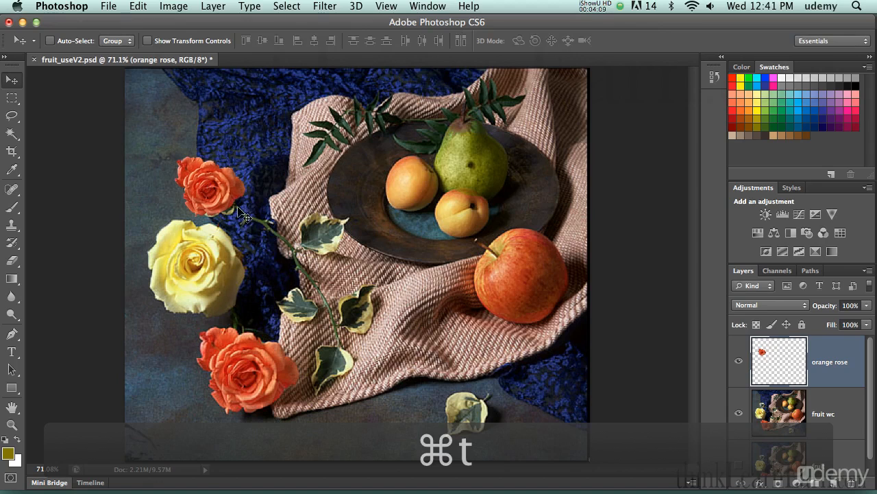
drag(229, 202, 238, 212)
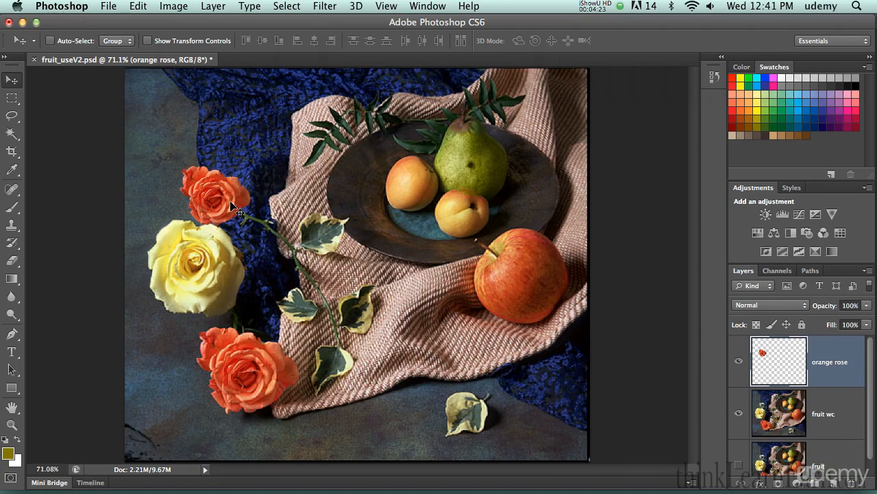
Duplicate the small orange rose three times over the upper ivy leaves and enlarge the last copy to about 111%.
key(alt)
drag(230, 203, 366, 315)
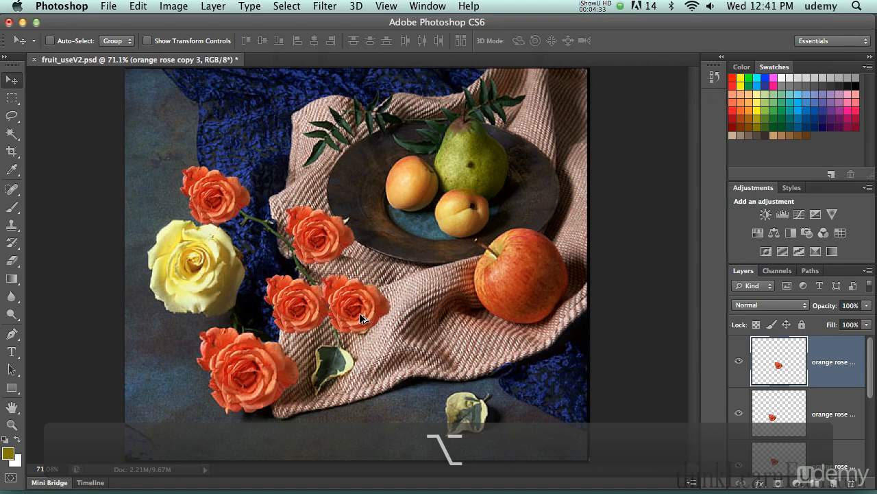
key(super+t)
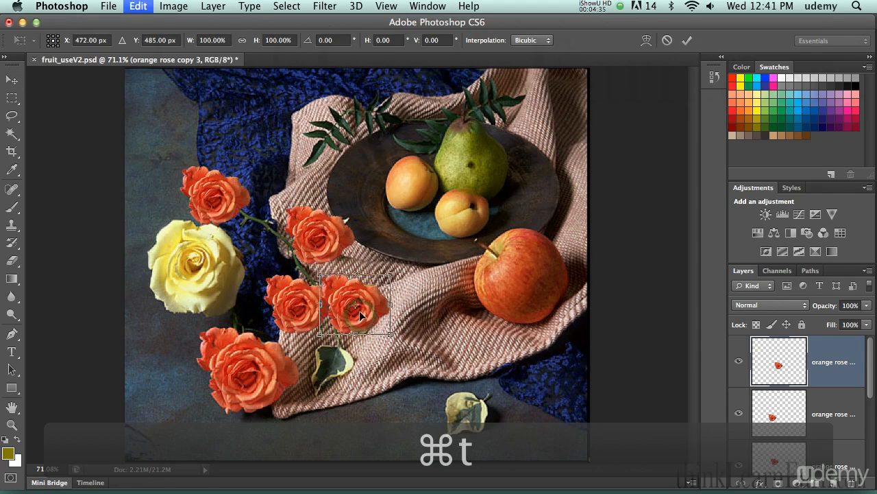
drag(392, 271, 399, 267)
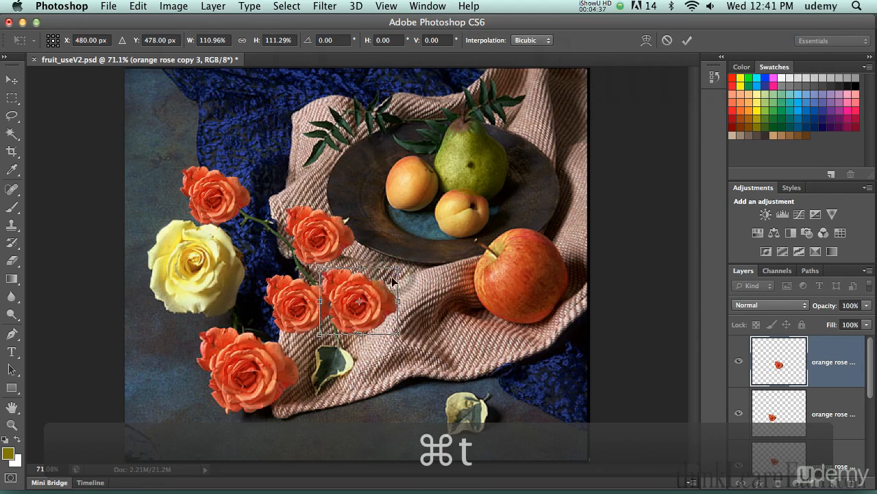
double_click(364, 304)
Duplicate the enlarged rose onto the lowest ivy leaf of the stem and save the document.
drag(362, 296, 344, 364)
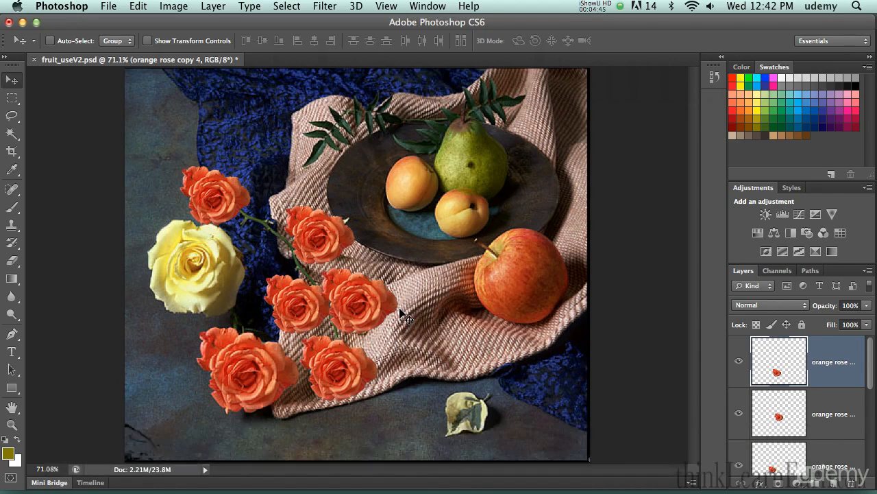
key(super+s)
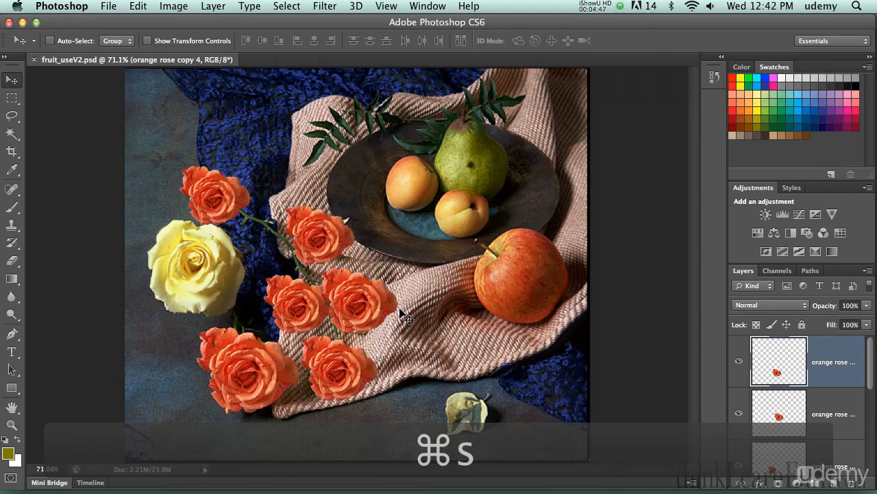
Select all five orange rose layers and merge them into a single layer.
drag(870, 381, 870, 362)
click(843, 414)
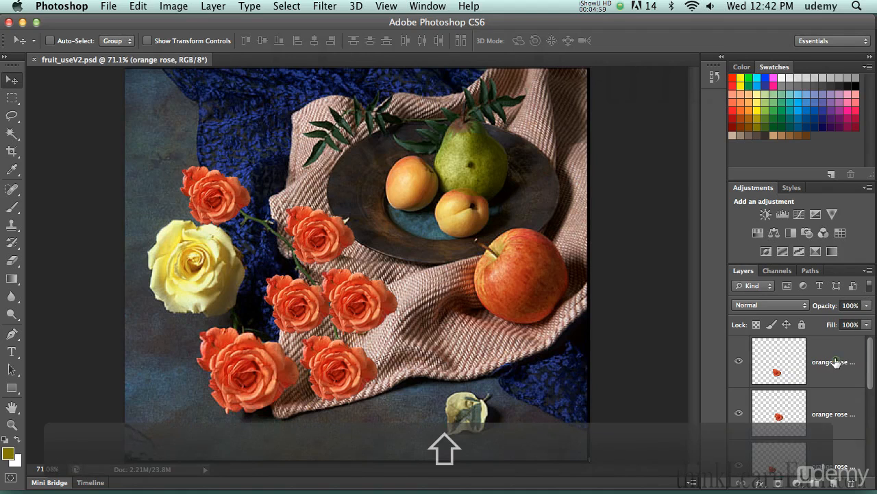
shift+click(835, 362)
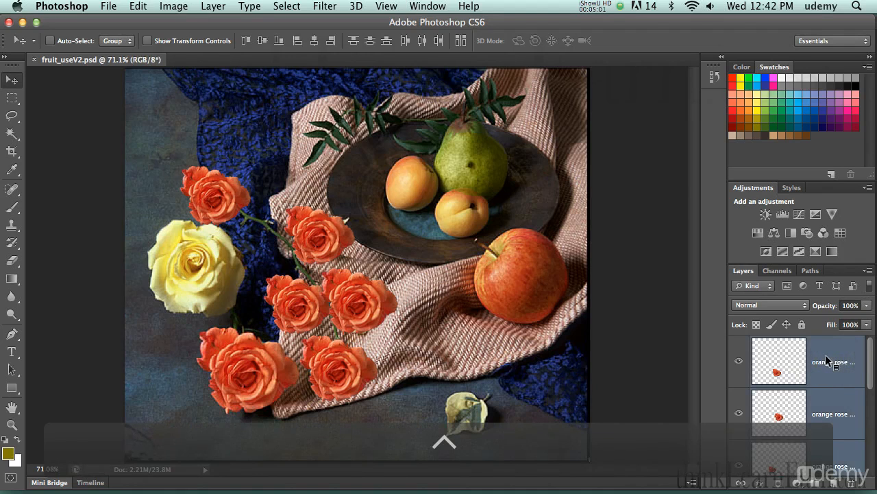
right_click(826, 360)
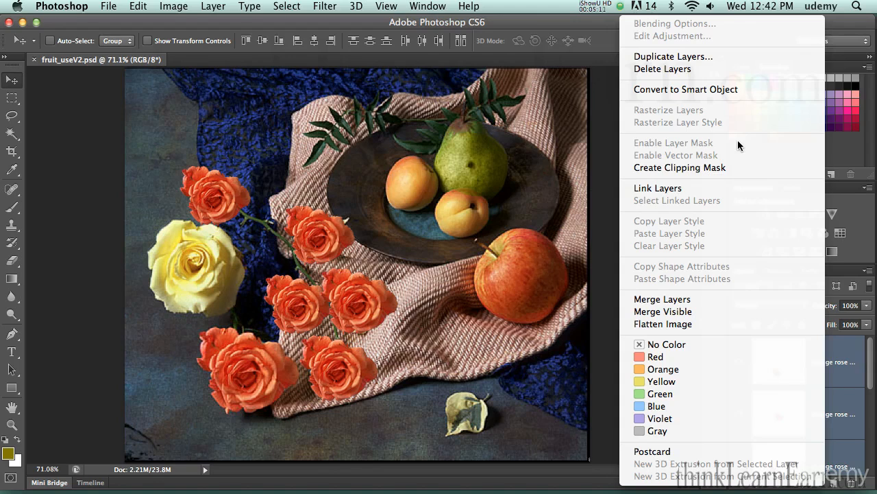
click(684, 302)
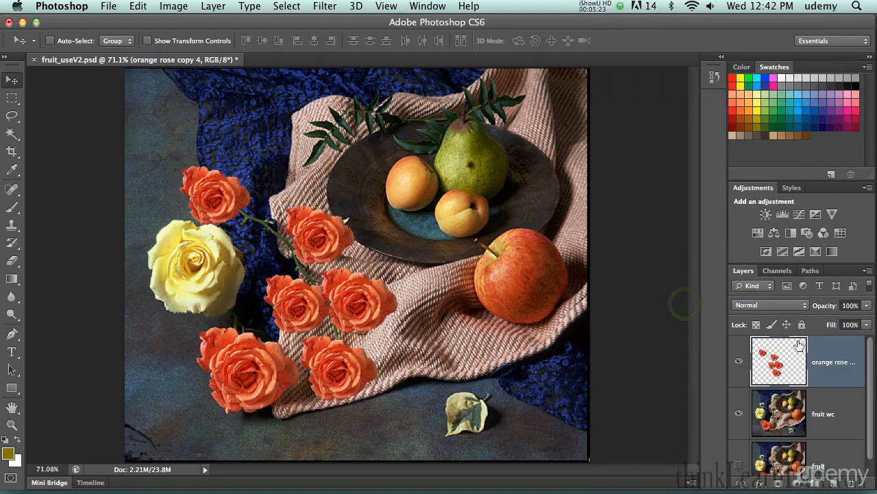
Try moving the merged roses together across the image, and step back to undo both the move and the layer merge.
drag(356, 299, 381, 296)
key(super+z)
mouse_move(362, 296)
mouse_down()
mouse_move(421, 330)
mouse_move(371, 296)
mouse_up()
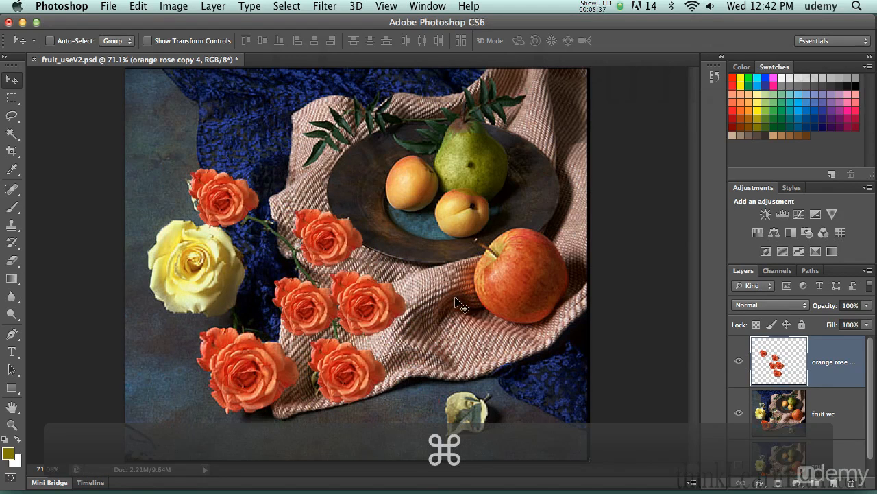
key(ctrl+alt+z)
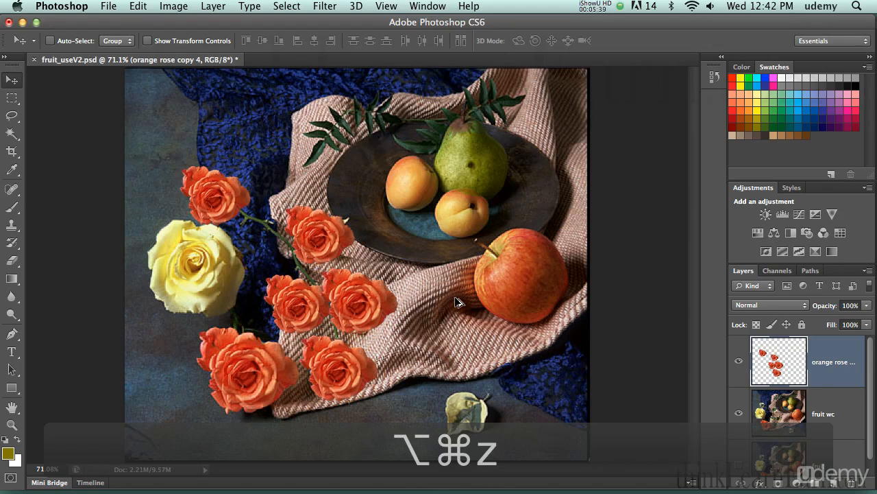
key(ctrl+alt+z)
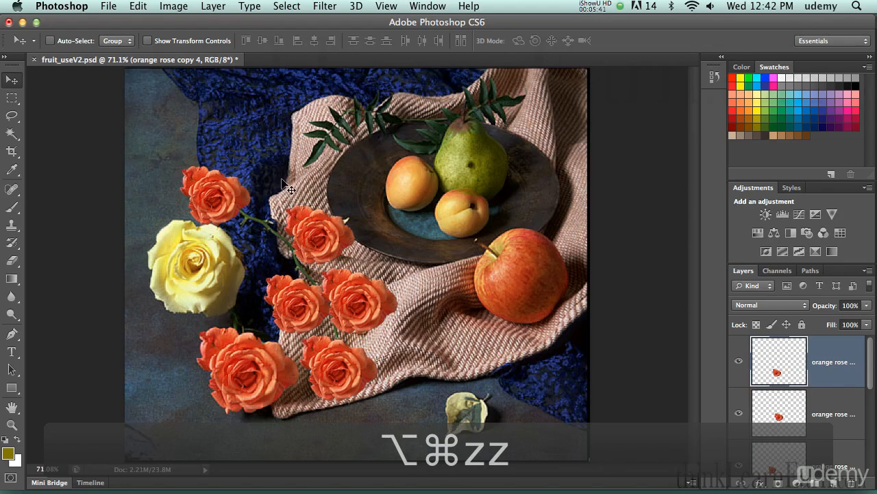
click(137, 6)
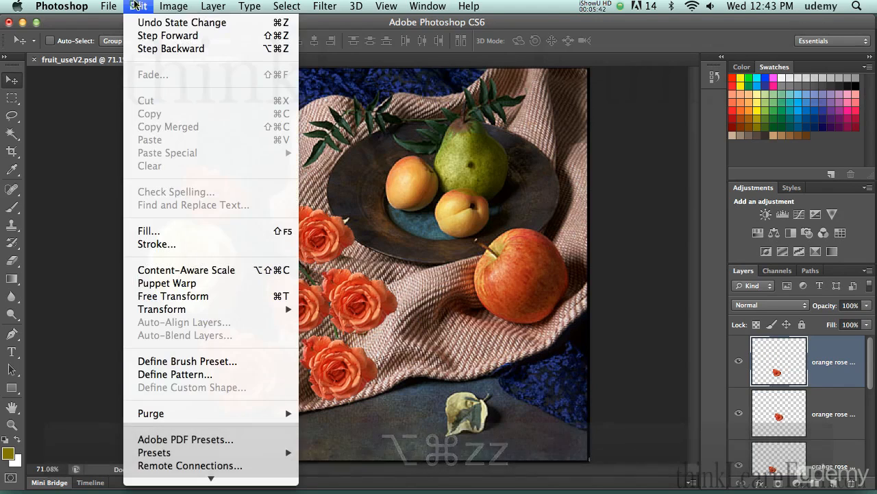
click(143, 49)
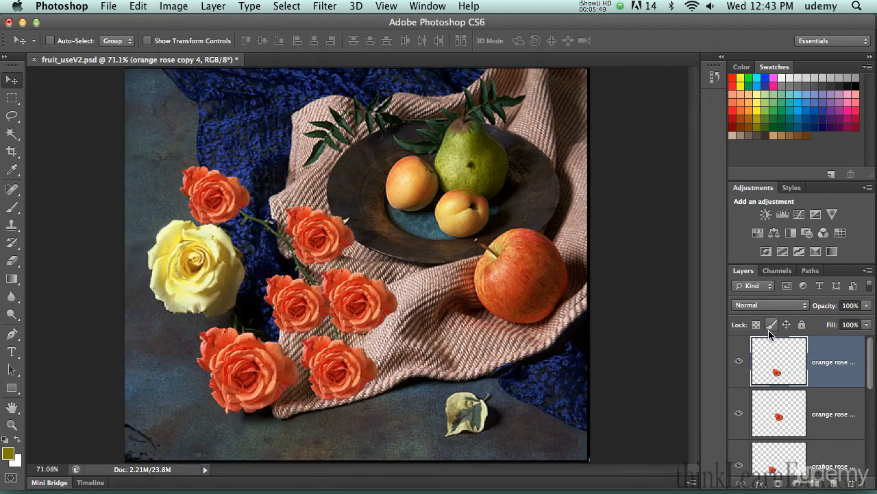
Save the document with the orange roses kept on separate layers.
mouse_move(872, 381)
mouse_down()
mouse_move(873, 424)
mouse_move(872, 375)
mouse_up()
key(super)
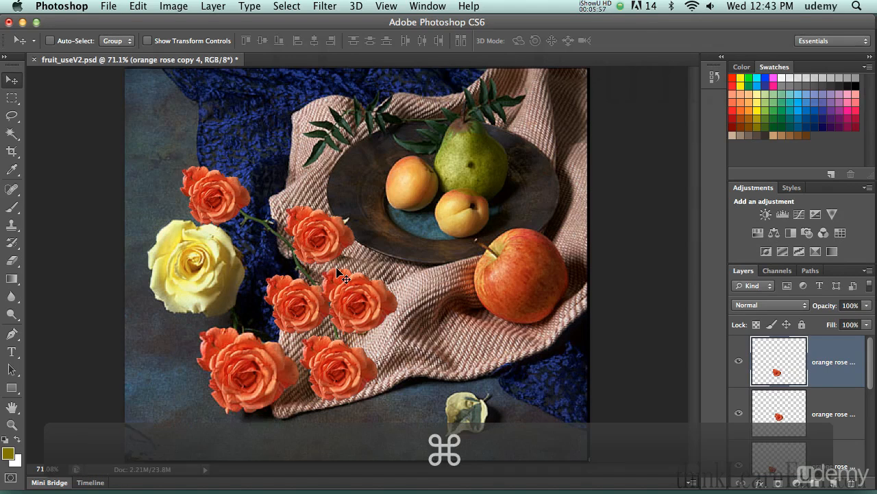
key(super+s)
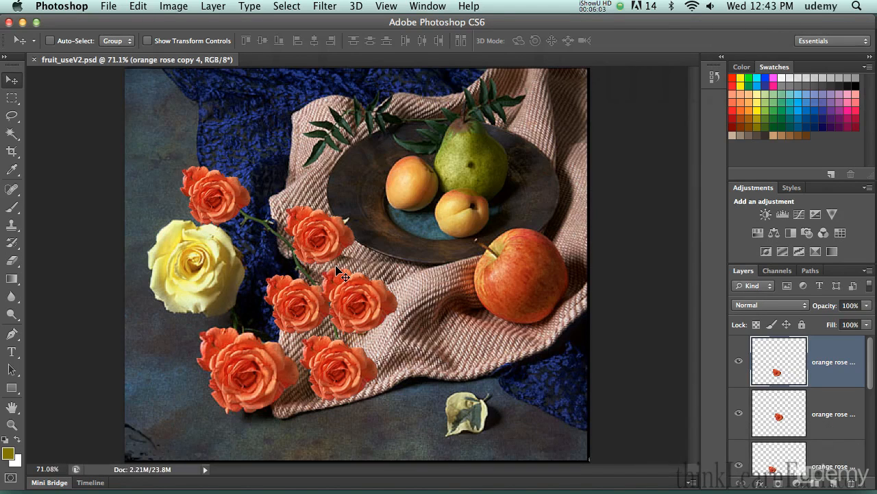
Activate the Brush tool and practise enlarging and shrinking its tip, ending with a brush size of 70.
key(b)
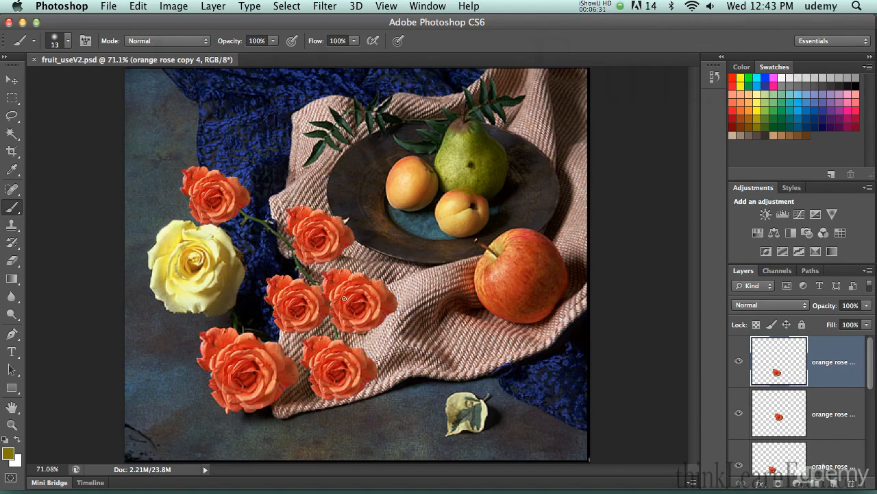
key(bracketright)
key(bracketright)
key(bracketright)
key(bracketright)
key(bracketright)
key(bracketright)
key(bracketright)
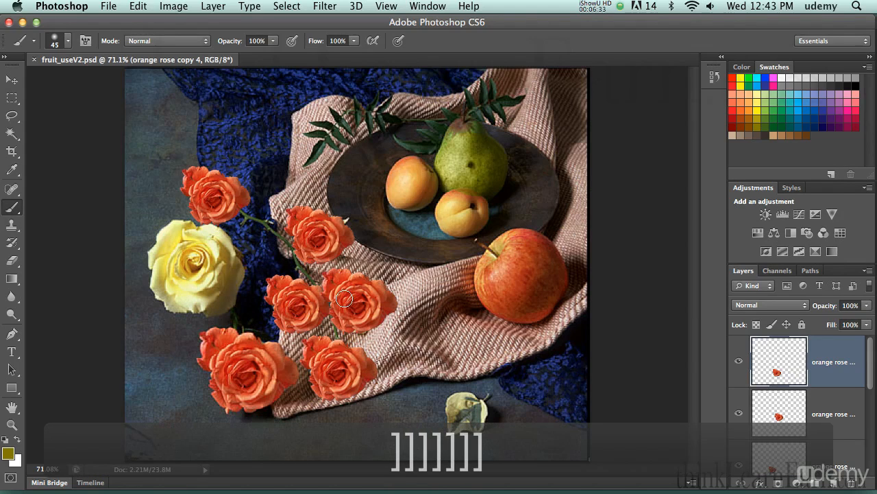
key(bracketleft)
key(bracketleft)
key(bracketleft)
key(bracketleft)
key(bracketright)
key(bracketright)
key(bracketright)
key(bracketright)
key(bracketright)
key(bracketright)
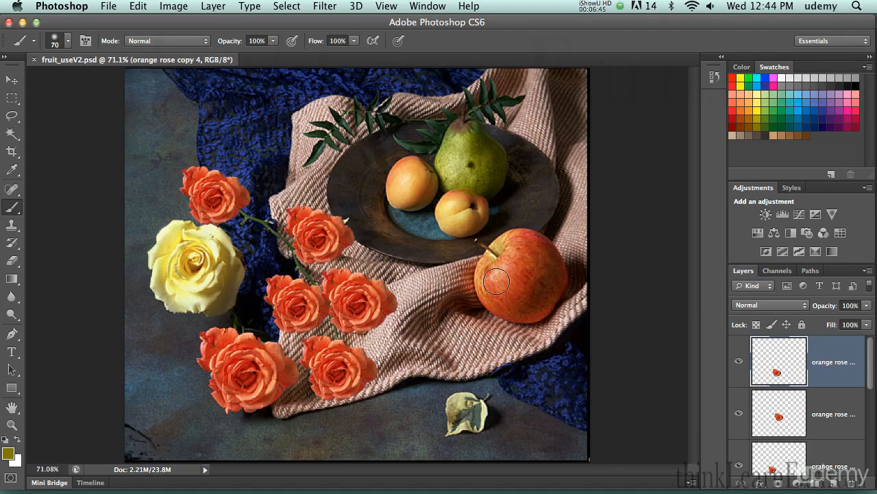
Sample a light orange from the apple's upper area near the stem as the foreground color while using the Brush.
key(alt)
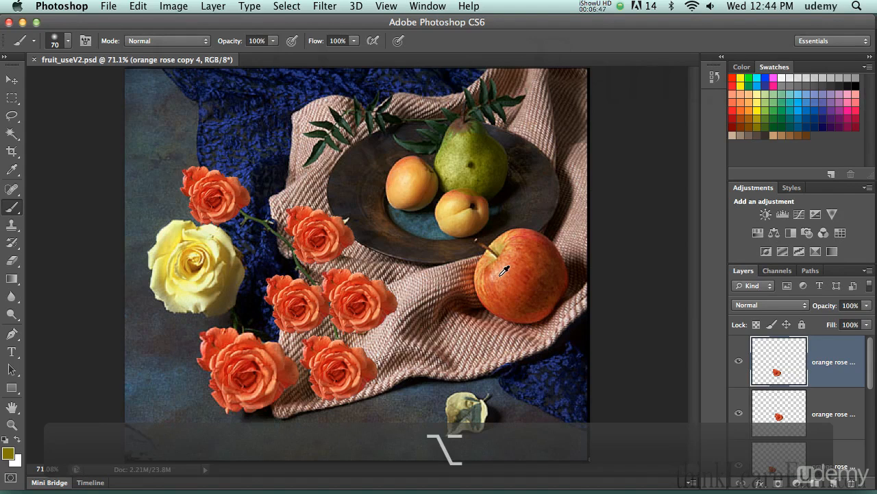
alt+click(512, 253)
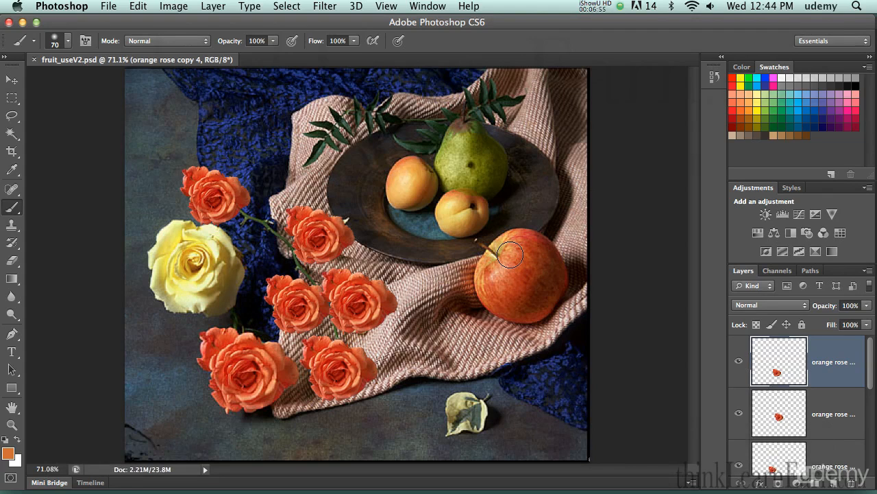
key(alt)
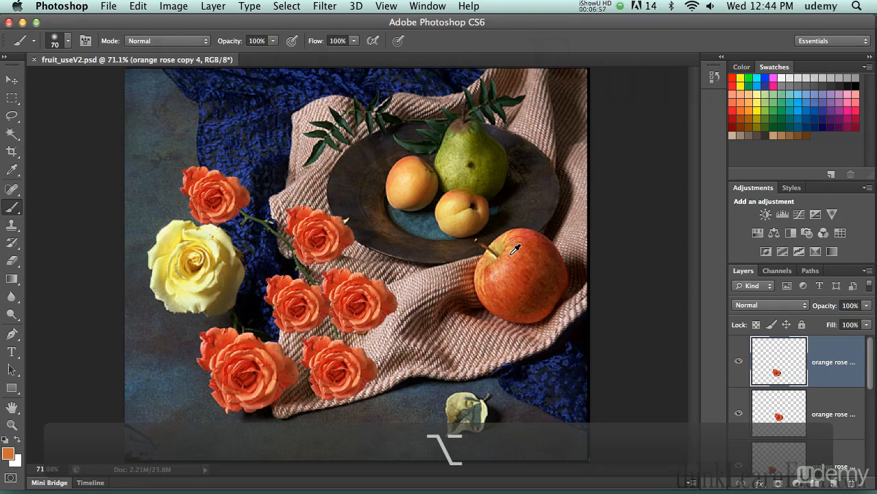
alt+click(515, 249)
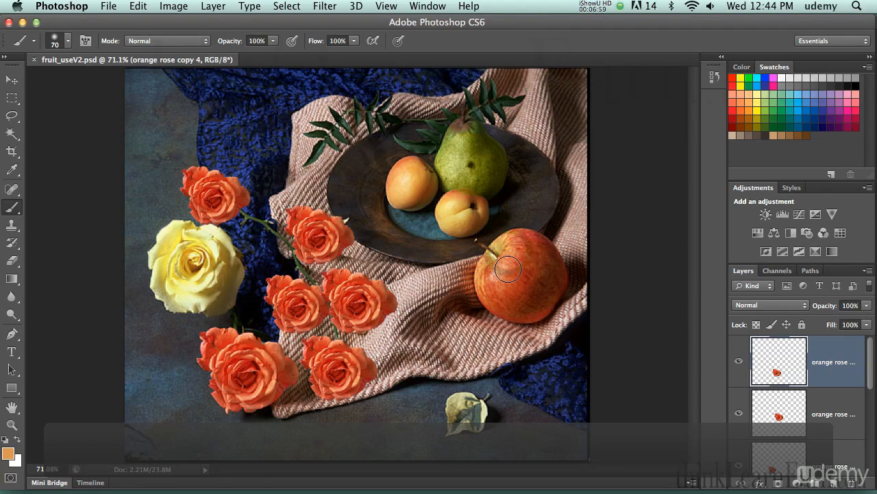